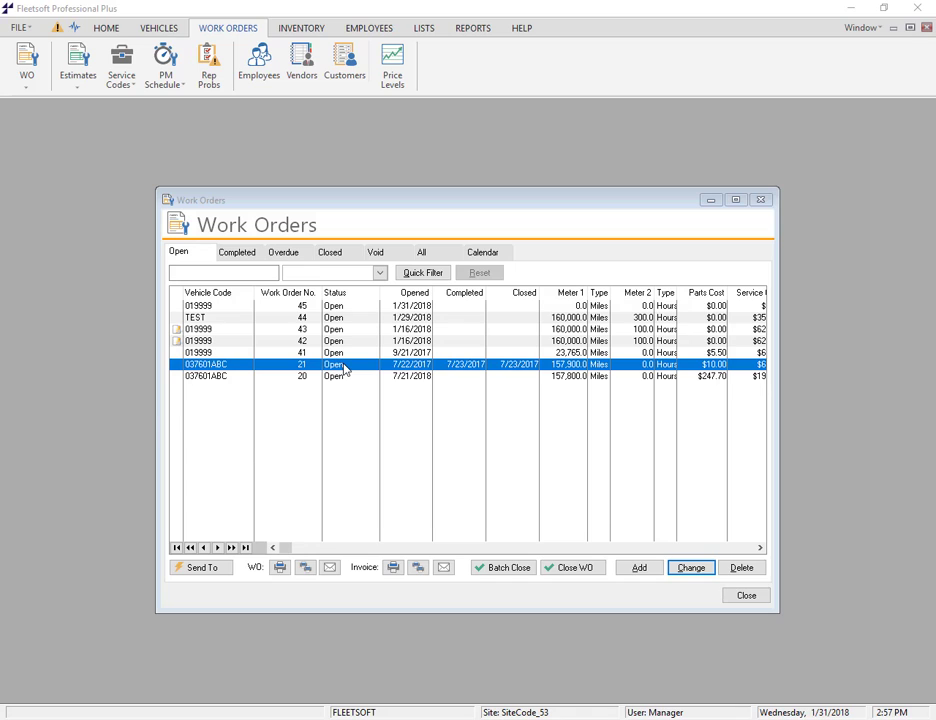
# Open work order 21 for vehicle 037601ABC and switch its service percentage fee off and back on.
pyautogui.doubleClick(344, 368)
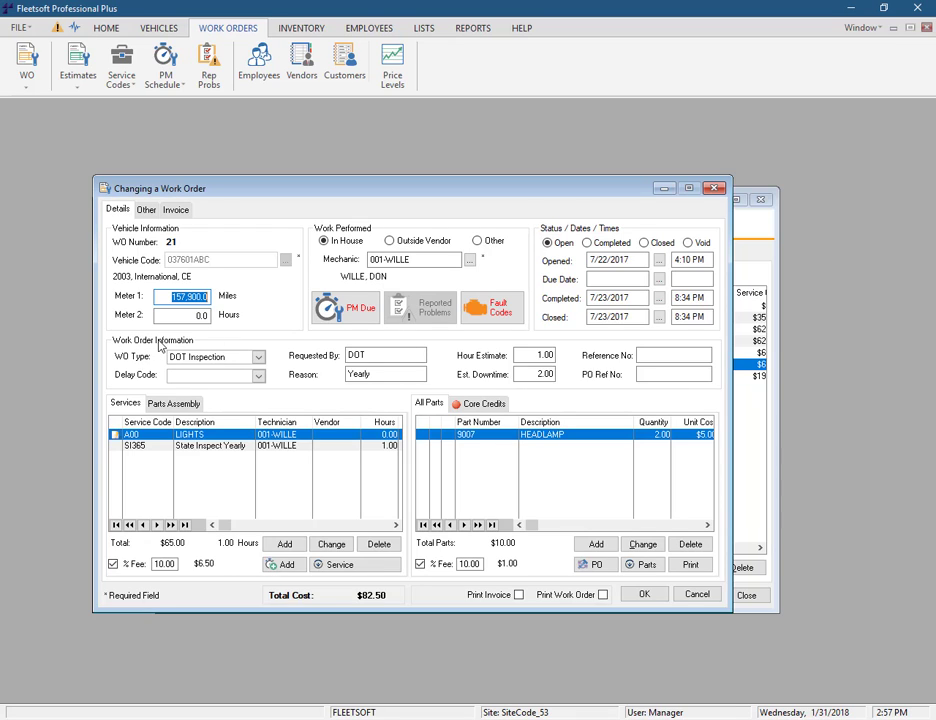
pyautogui.click(239, 355)
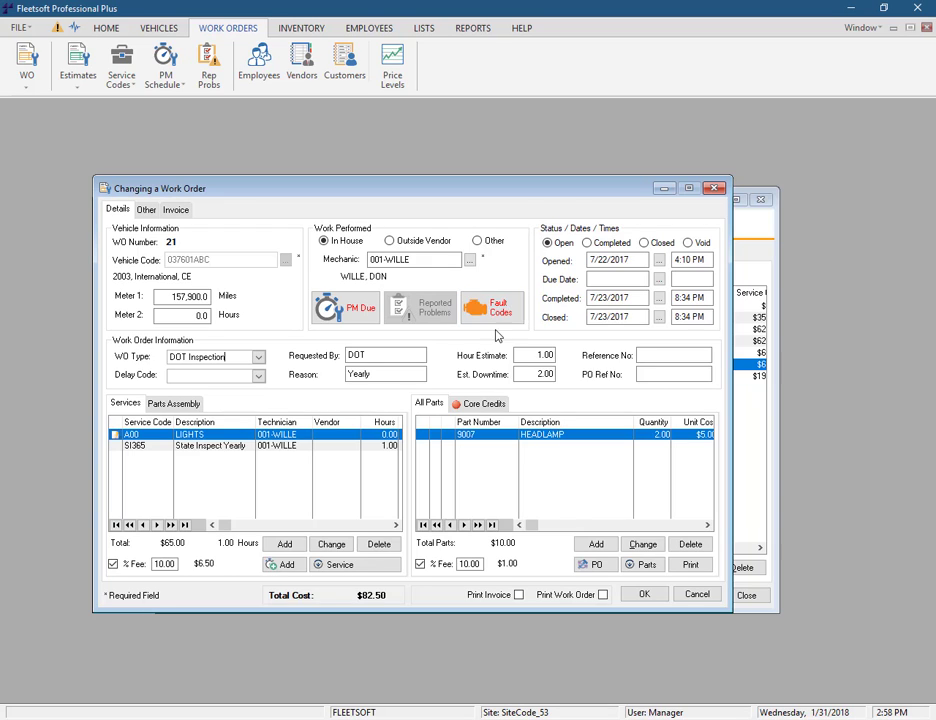
pyautogui.click(495, 307)
pyautogui.click(113, 564)
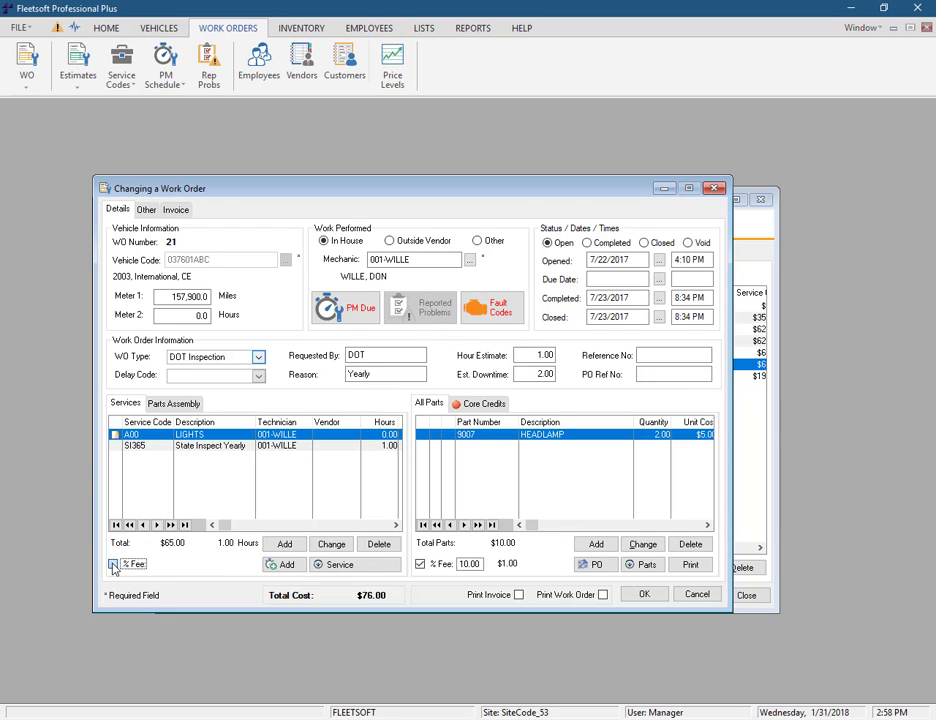
pyautogui.click(113, 564)
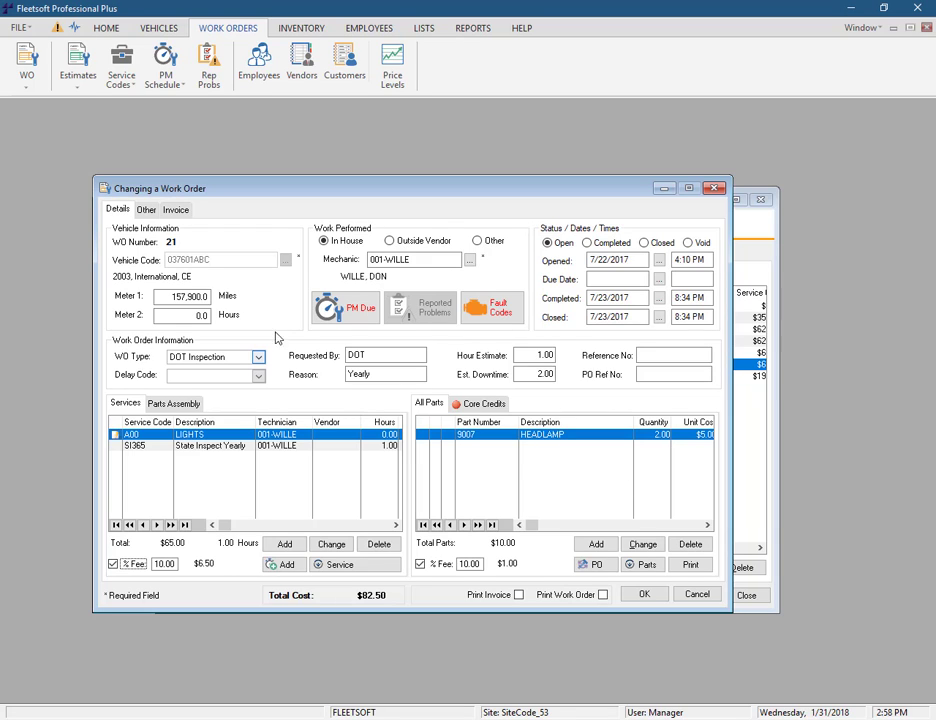
# Review the work order's invoice details, plus its warranty claim number, warranty status options and total warranty amount.
pyautogui.click(177, 211)
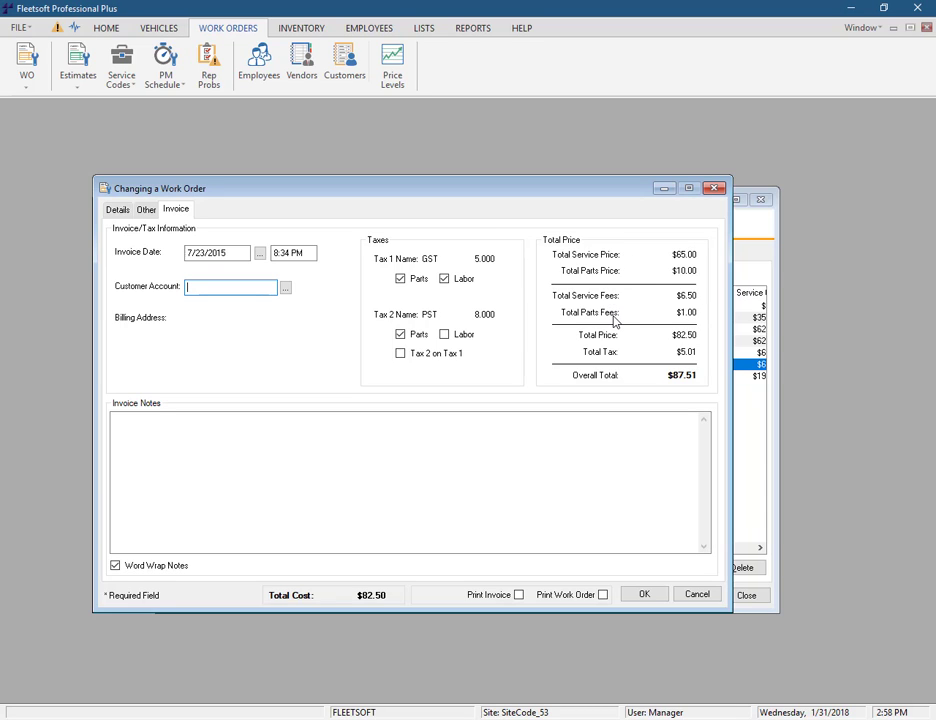
pyautogui.click(148, 211)
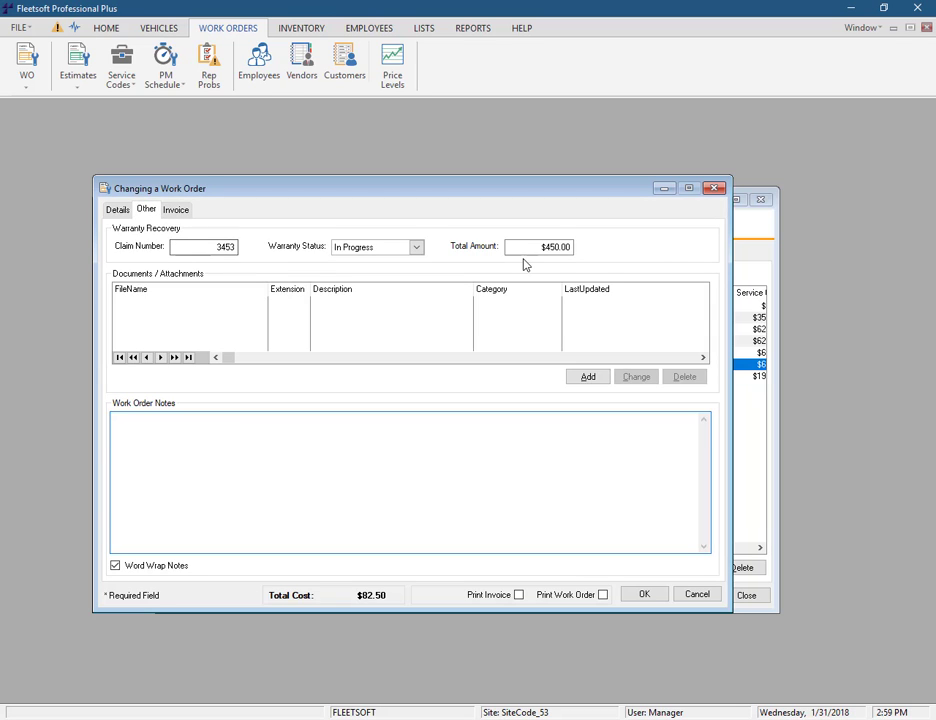
pyautogui.click(199, 246)
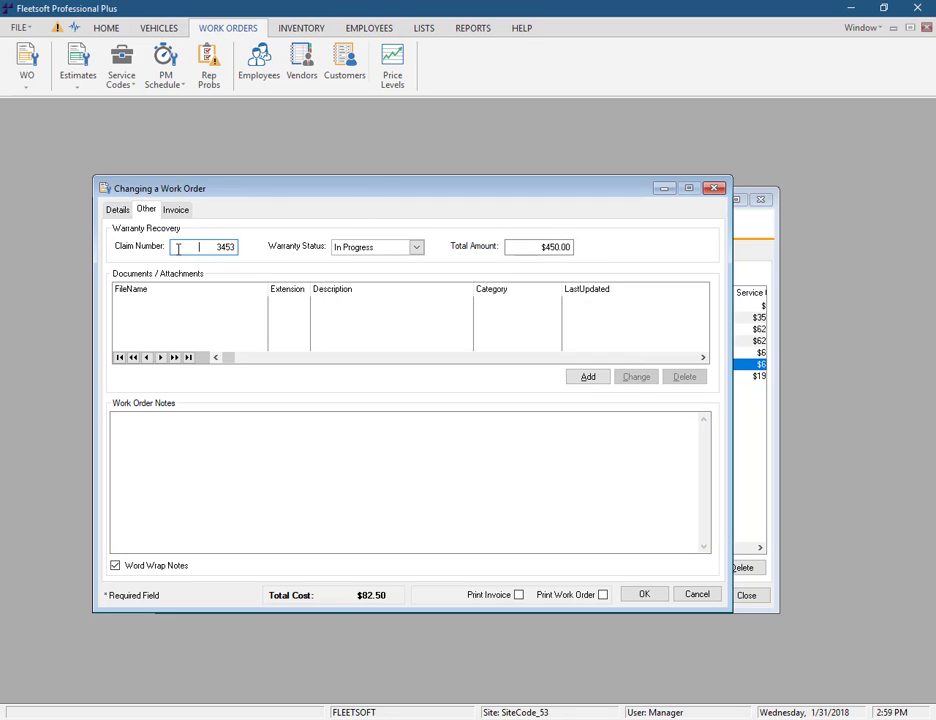
pyautogui.moveTo(178, 249); pyautogui.dragTo(201, 247)
pyautogui.click(189, 246)
pyautogui.click(416, 248)
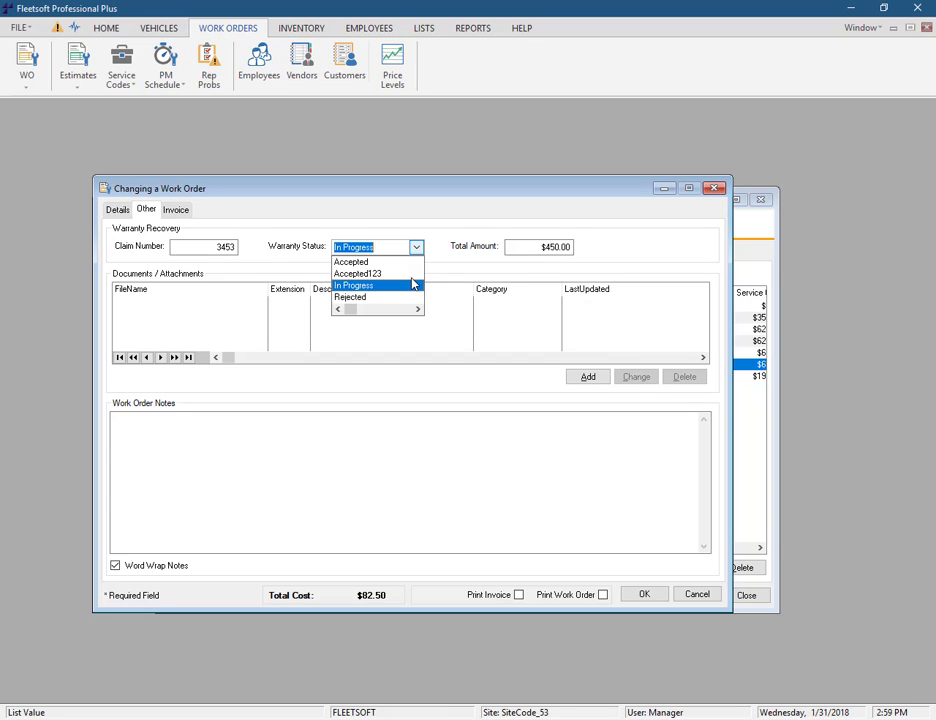
pyautogui.click(416, 247)
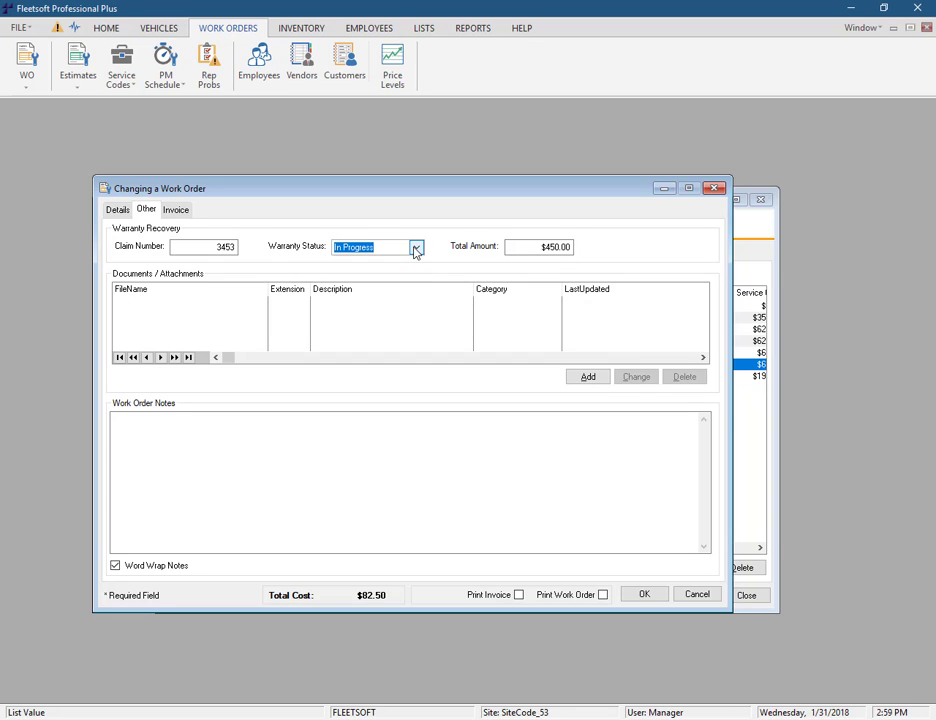
pyautogui.click(514, 245)
pyautogui.click(534, 246)
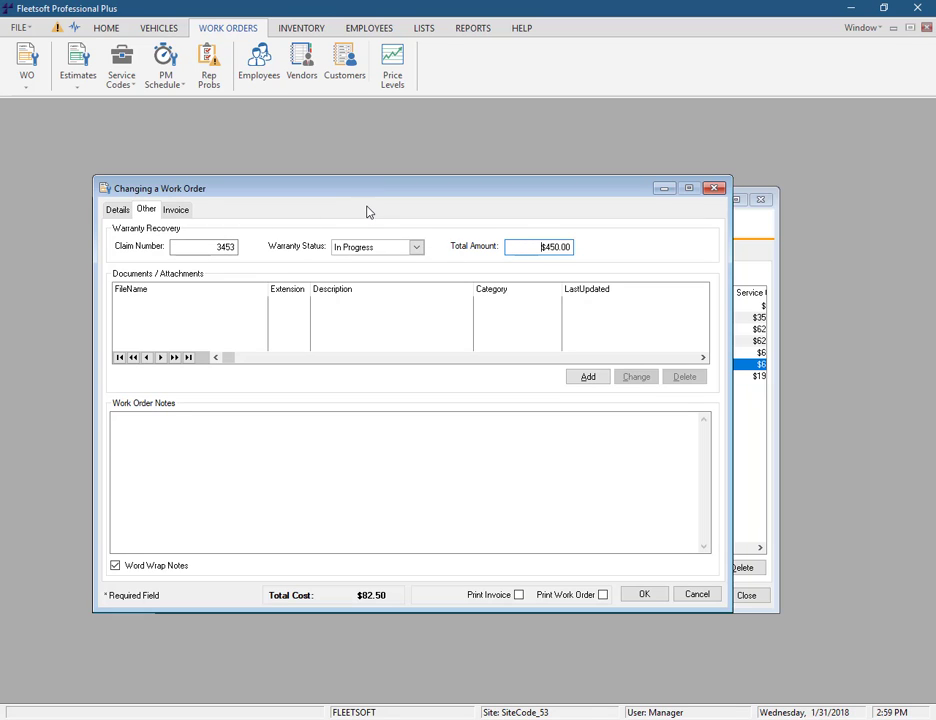
# Return to the work order's details, enable Print Work Order and save it to produce the printable preview.
pyautogui.click(118, 210)
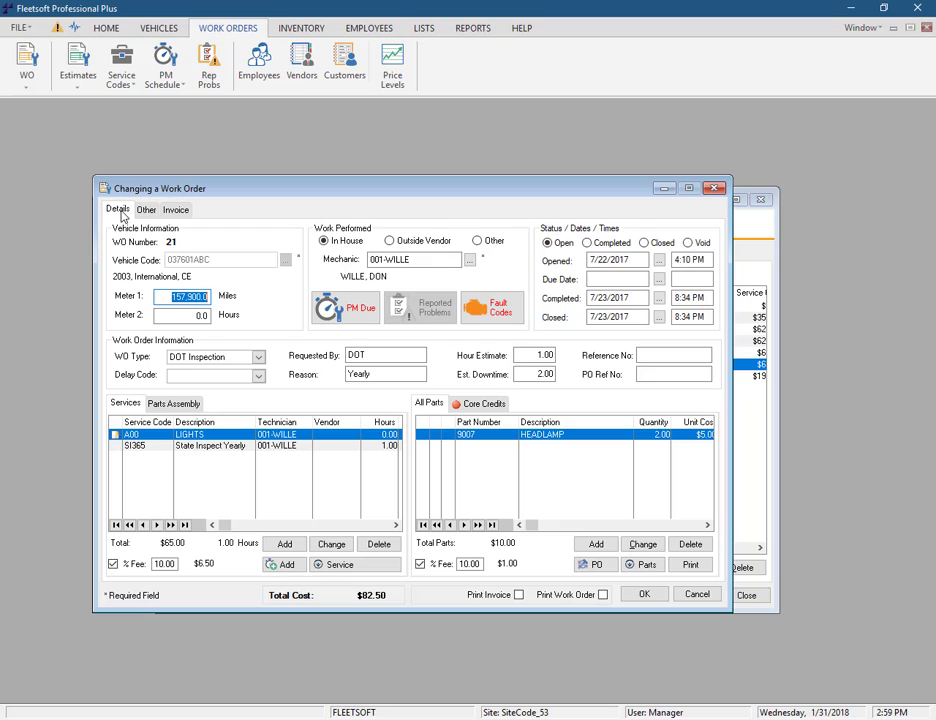
pyautogui.click(603, 595)
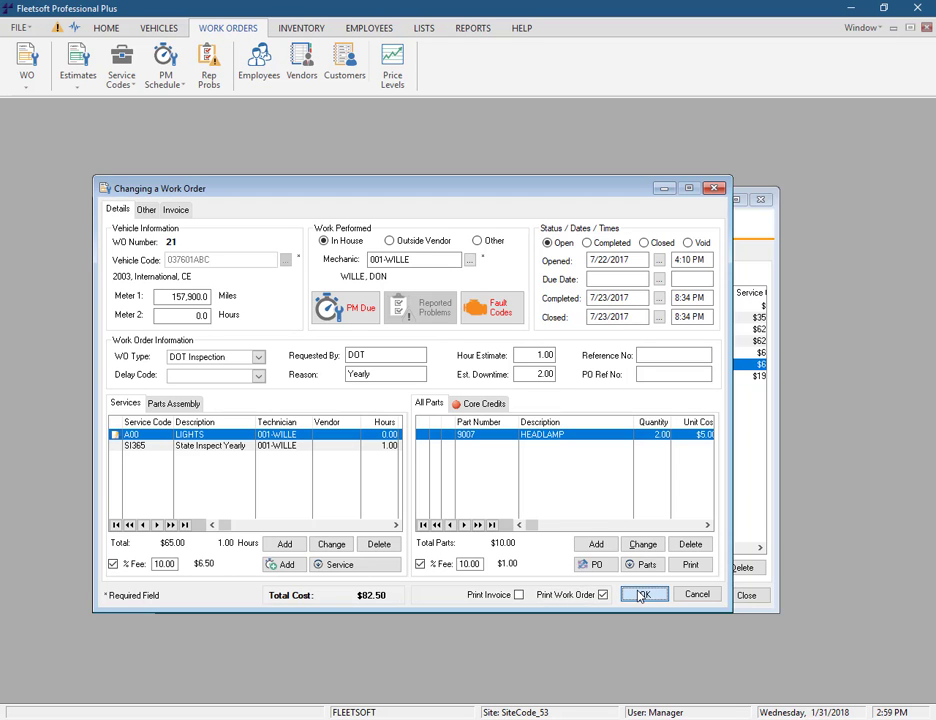
pyautogui.click(641, 595)
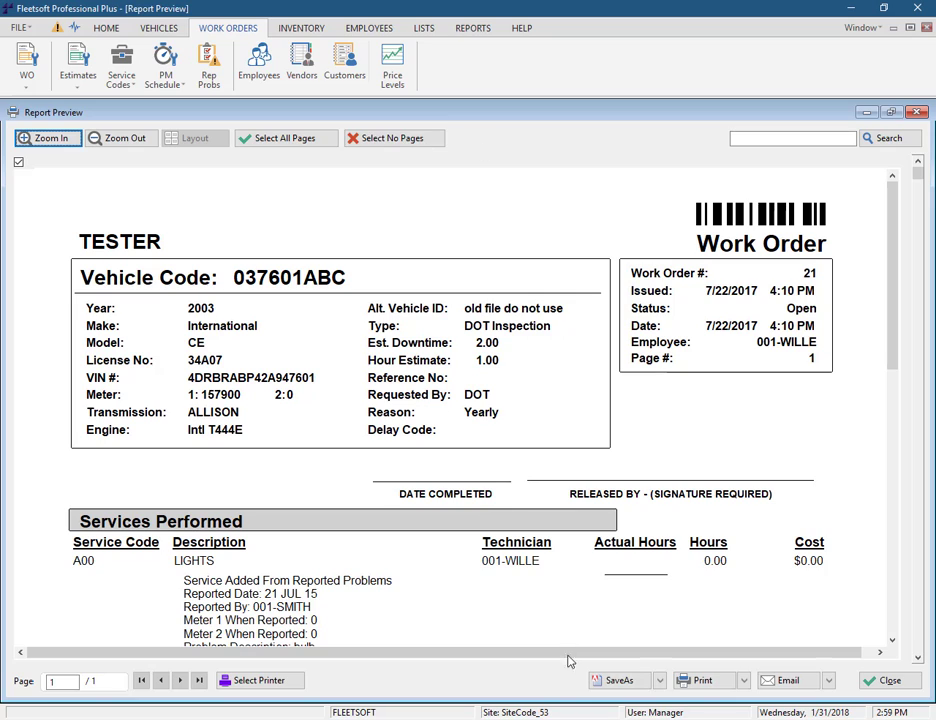
# Check the preview's file formats for saving and emailing, close it and restore the Work Orders list to its windowed size.
pyautogui.click(659, 683)
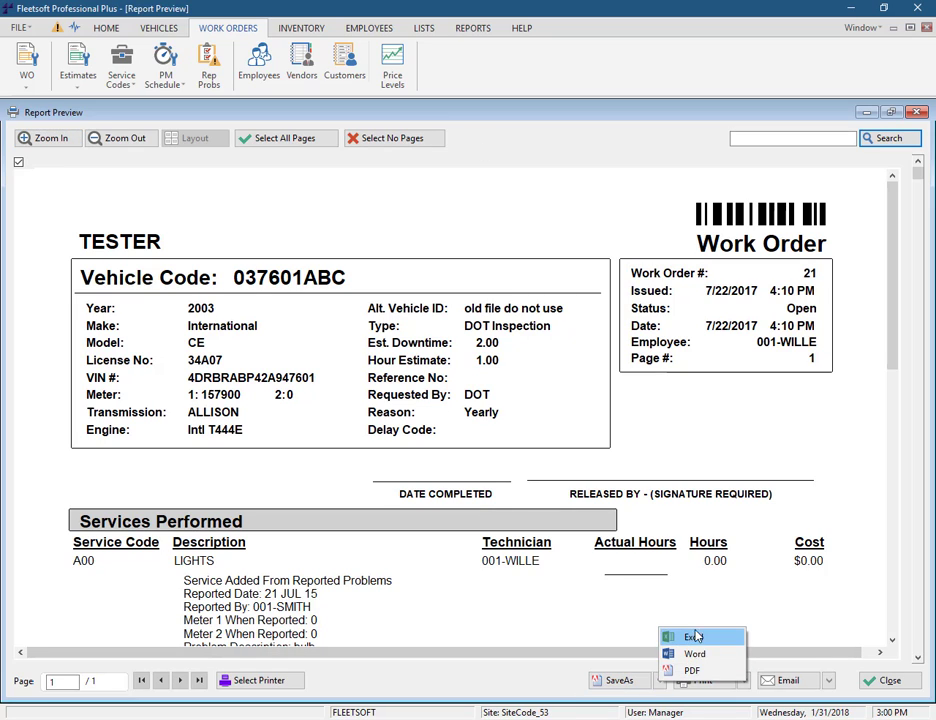
pyautogui.click(829, 680)
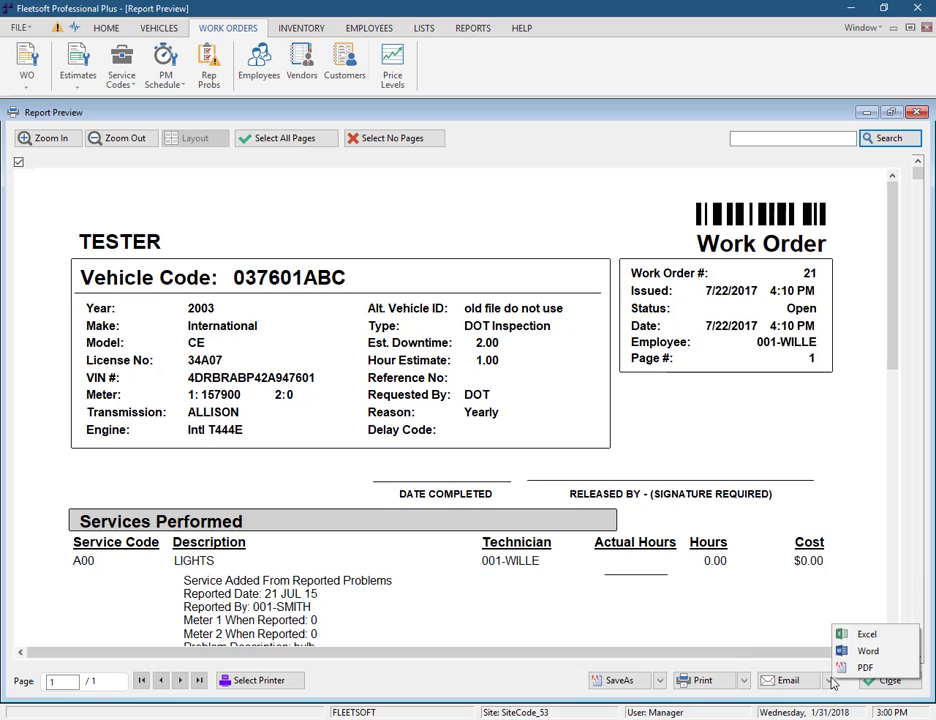
pyautogui.click(787, 630)
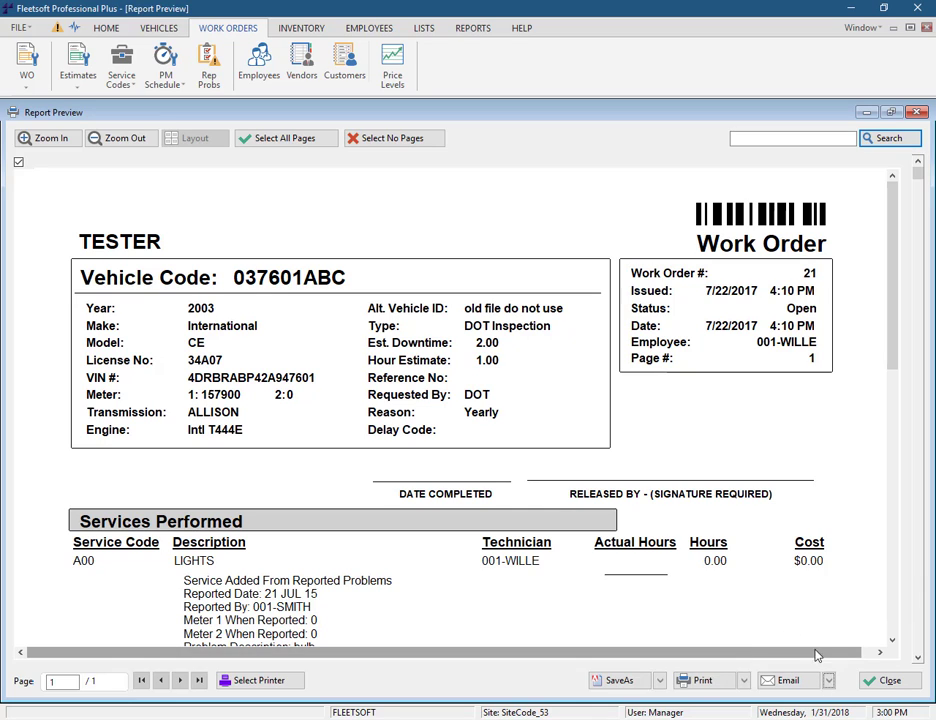
pyautogui.click(889, 685)
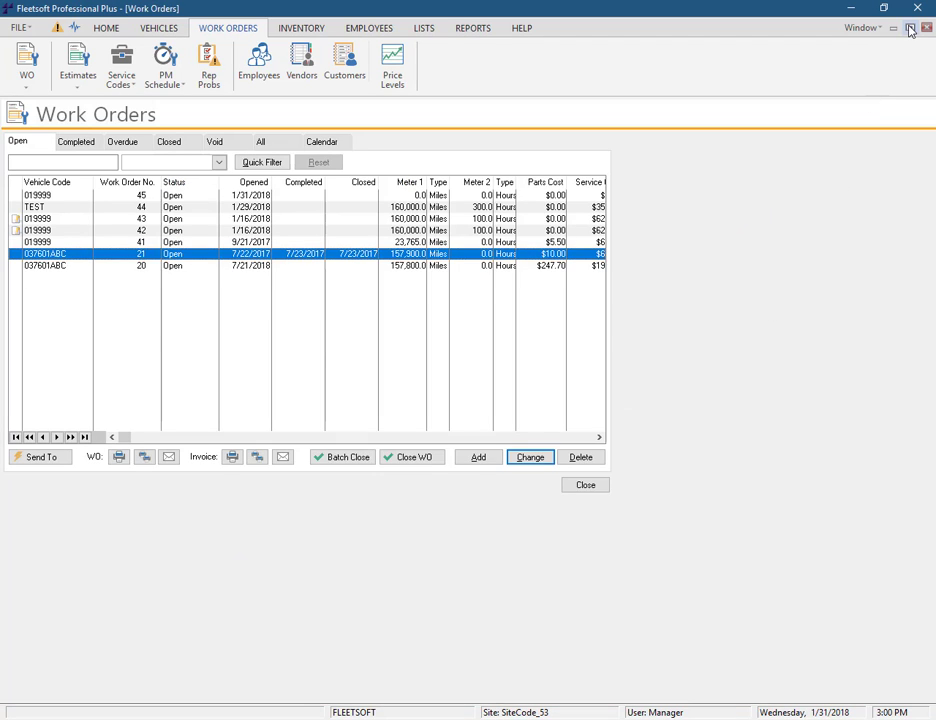
pyautogui.click(910, 28)
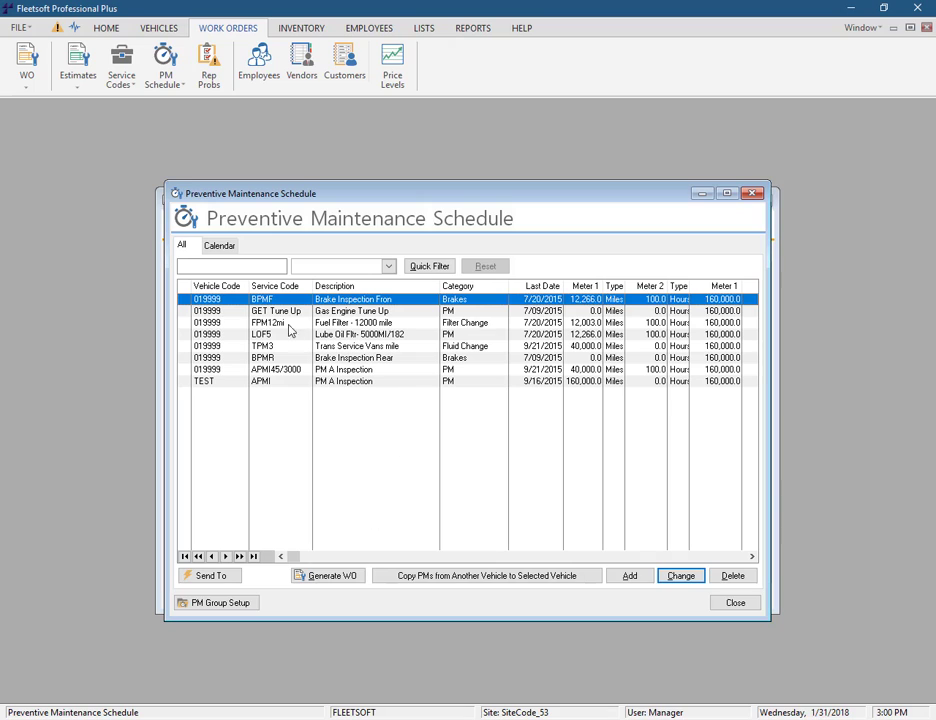
# From the Preventive Maintenance Schedule, generate a new work order for the Gas Engine Tune Up on vehicle 019999.
pyautogui.press('Down')
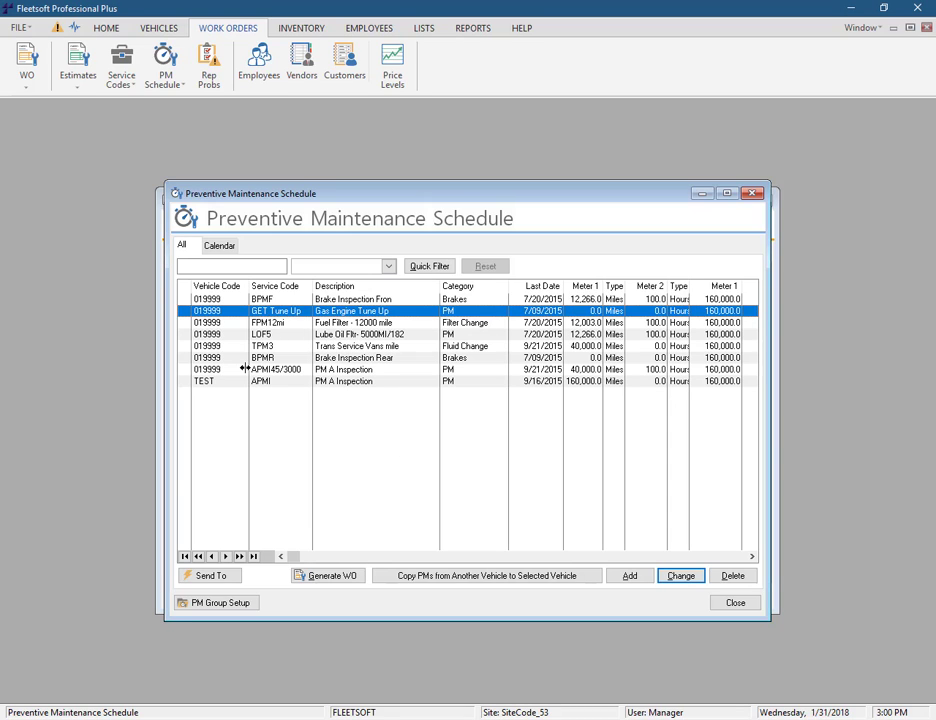
pyautogui.click(316, 580)
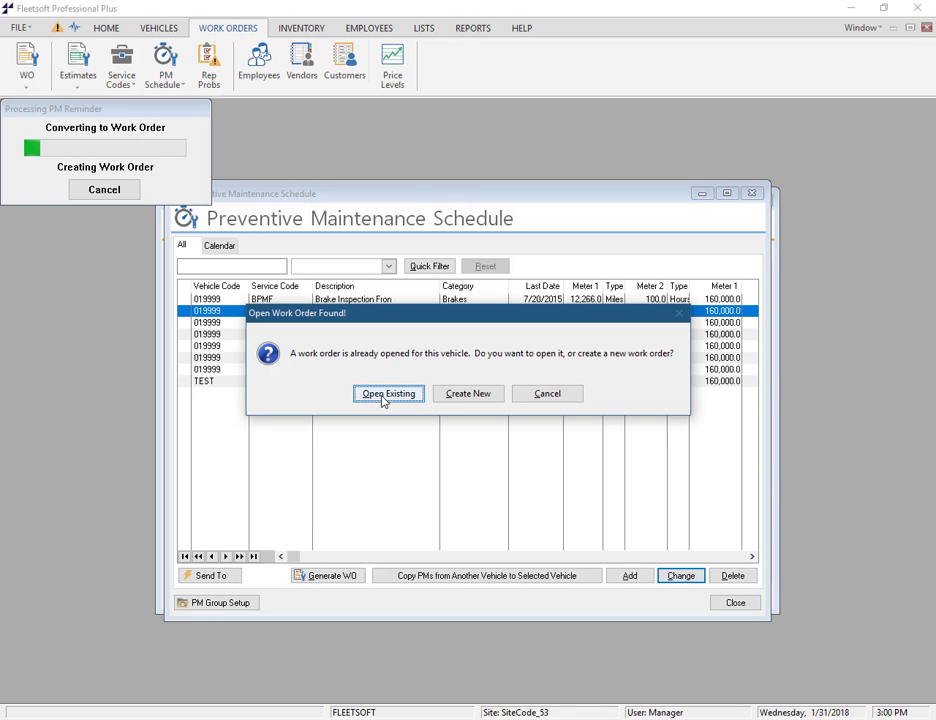
pyautogui.click(476, 399)
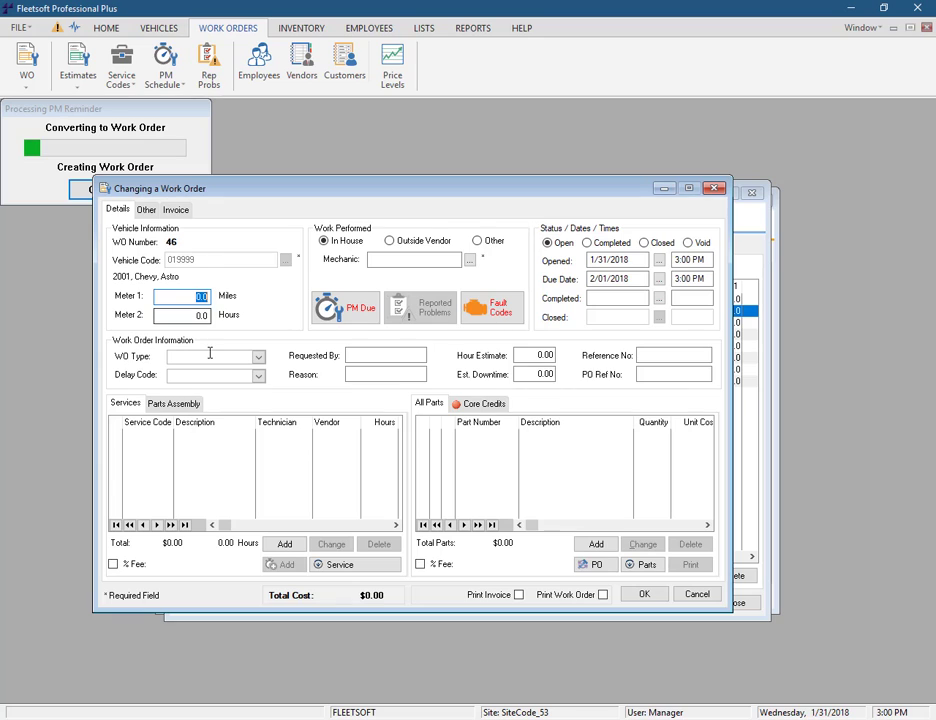
# Set the new work order's Meter 1 to 123000 miles, review the vehicle's due PM services, and cancel the work order changes.
pyautogui.click(358, 320)
pyautogui.click(462, 394)
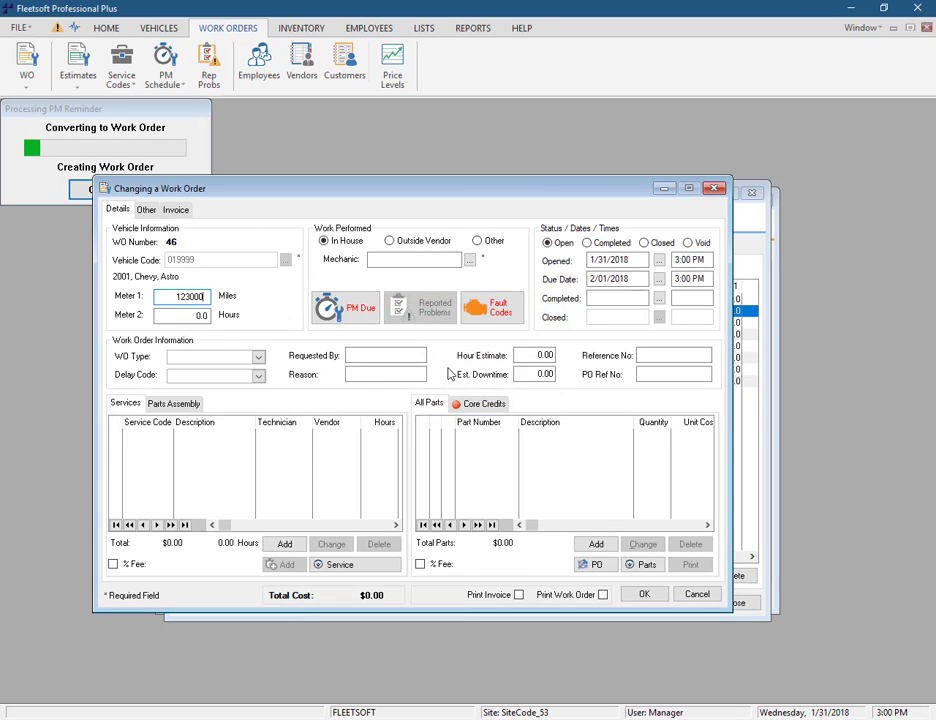
pyautogui.click(358, 316)
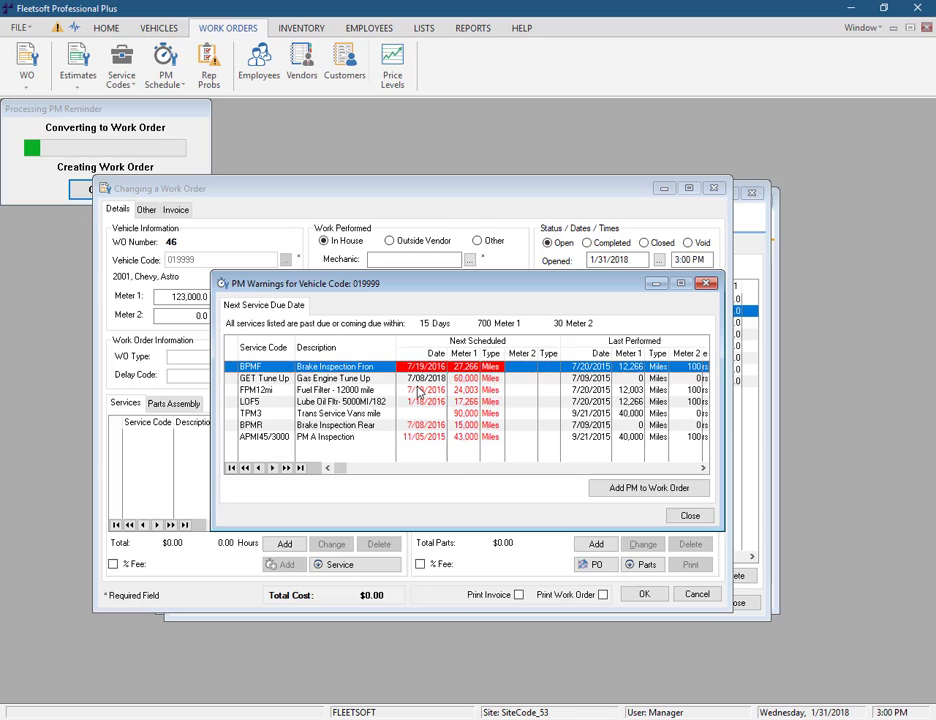
pyautogui.click(690, 515)
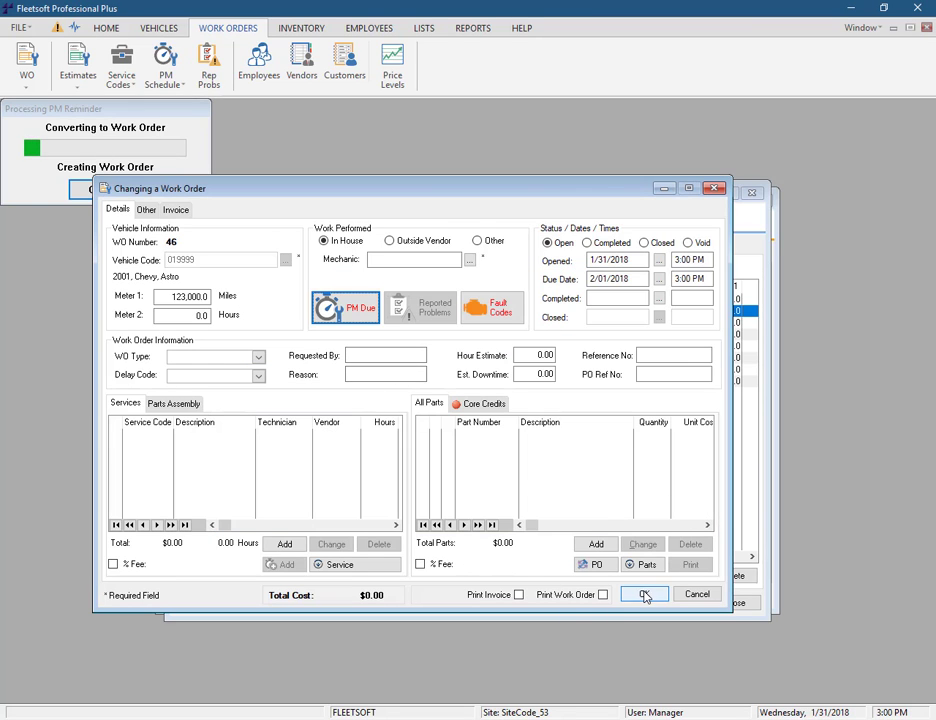
pyautogui.click(694, 596)
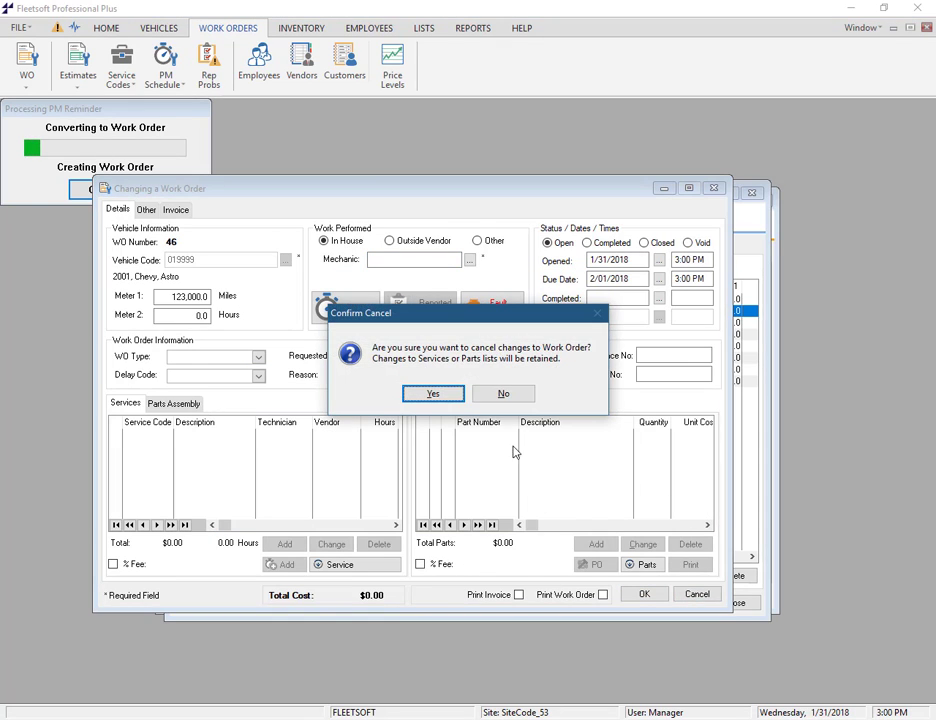
pyautogui.click(433, 394)
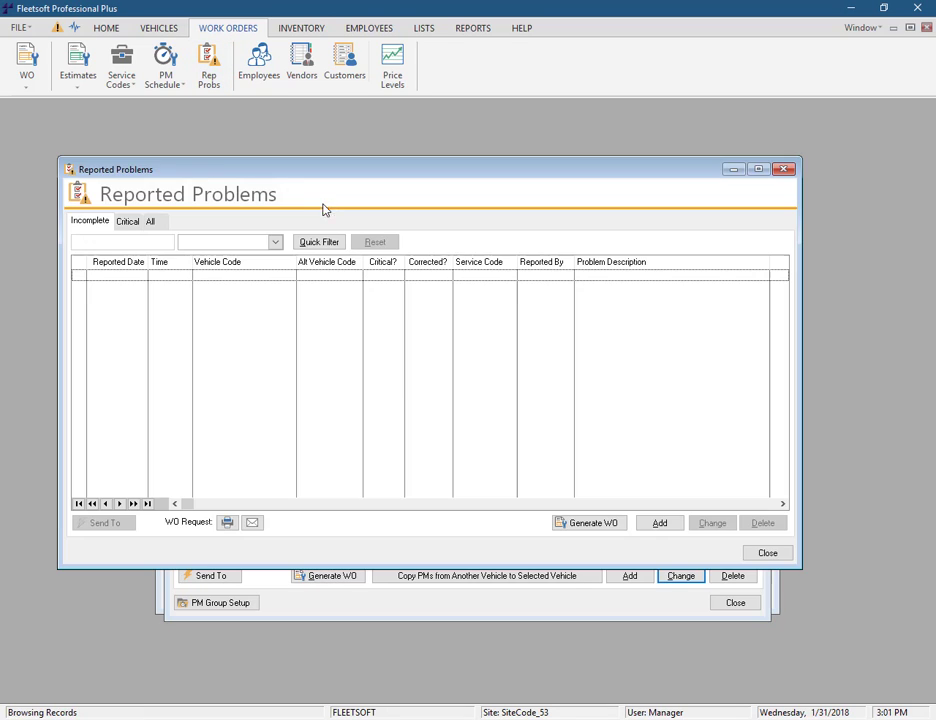
# List all reported problems, generate a work order from the 1/17/2018 problem using the vehicle's existing open work order, and save it.
pyautogui.click(153, 221)
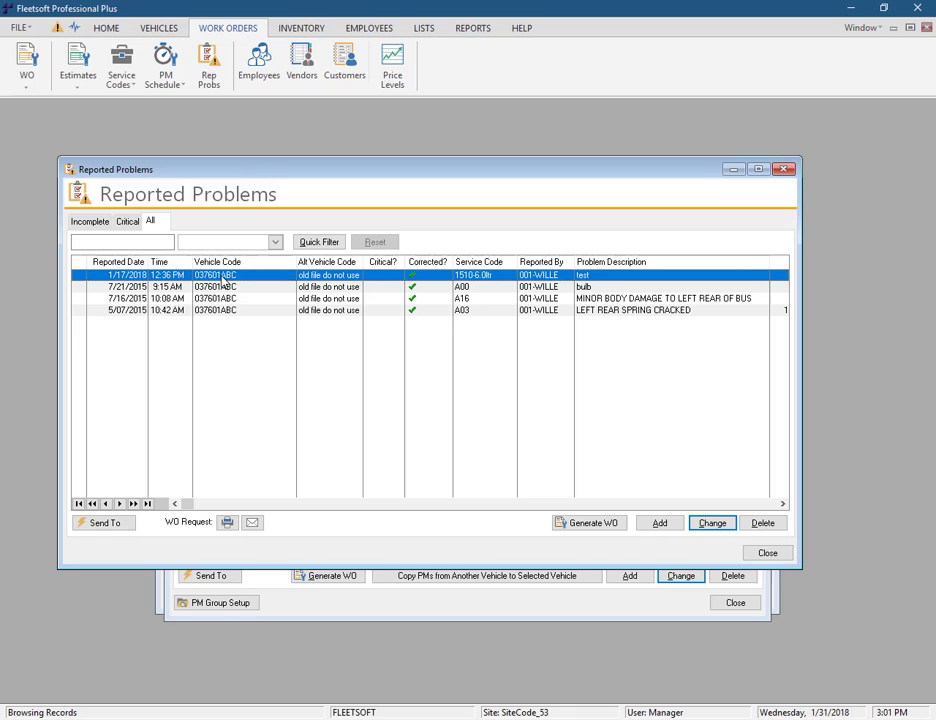
pyautogui.click(594, 533)
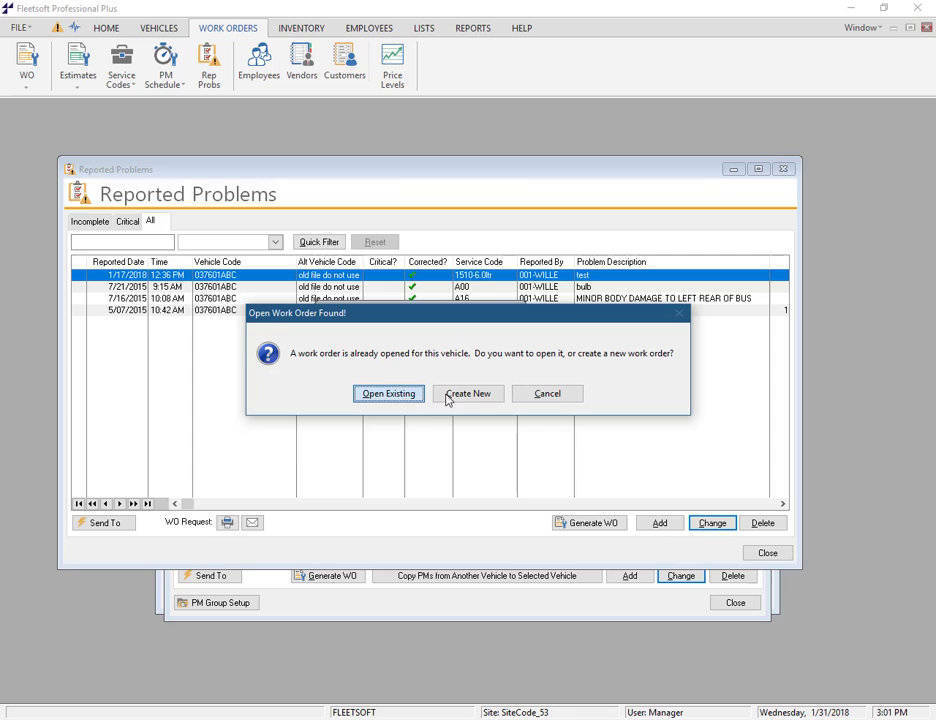
pyautogui.click(388, 393)
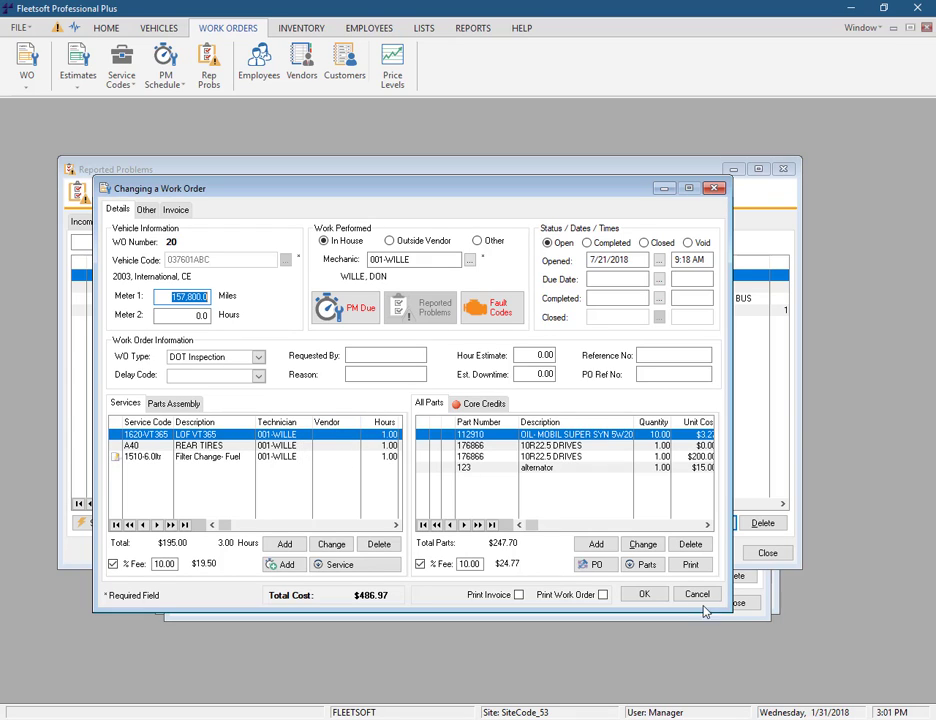
pyautogui.click(644, 596)
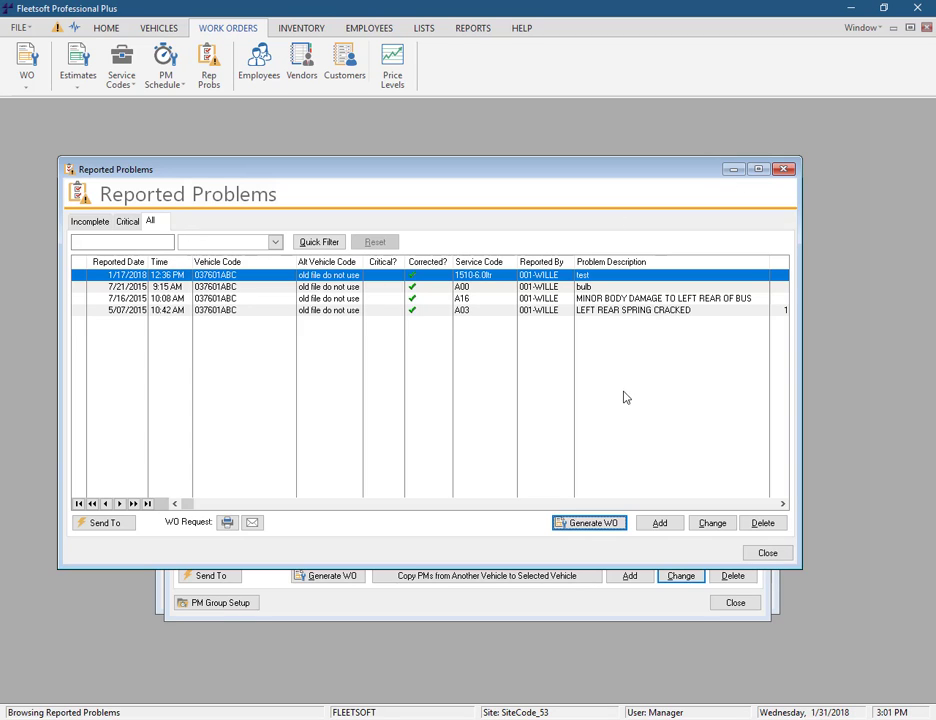
# In the PM Due reminders, try generating a new work order for vehicle 019999's Gas Engine Tune Up, and cancel it.
pyautogui.click(512, 603)
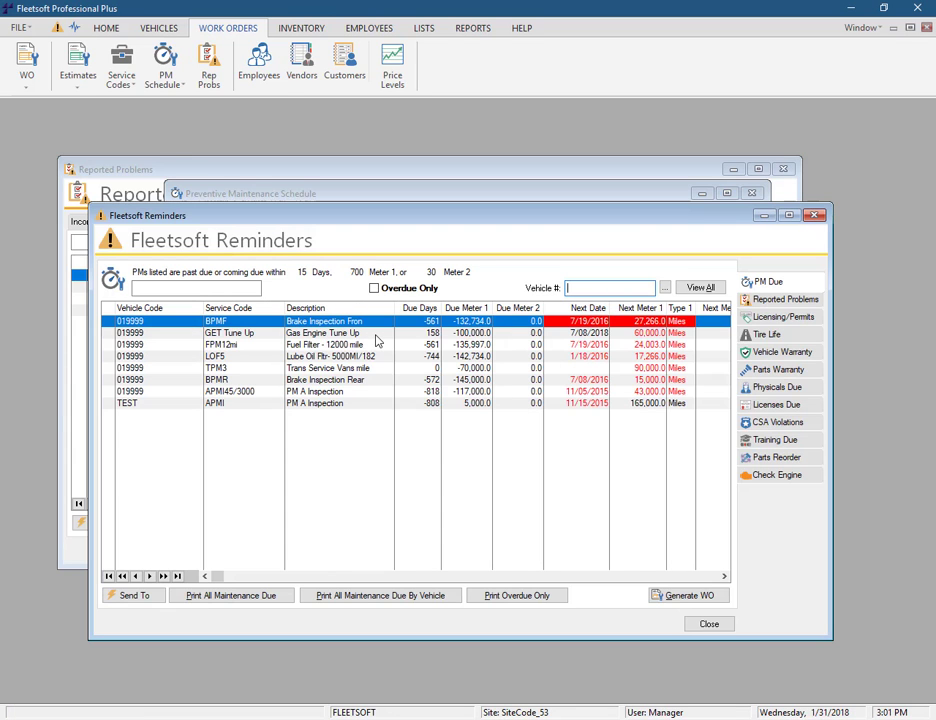
pyautogui.click(210, 332)
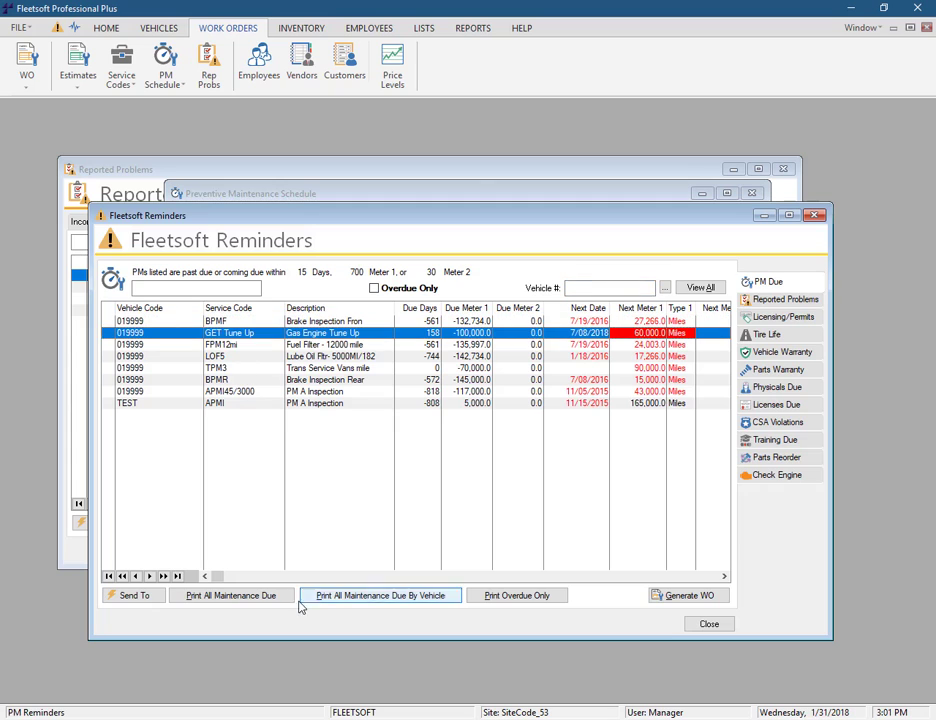
pyautogui.click(704, 596)
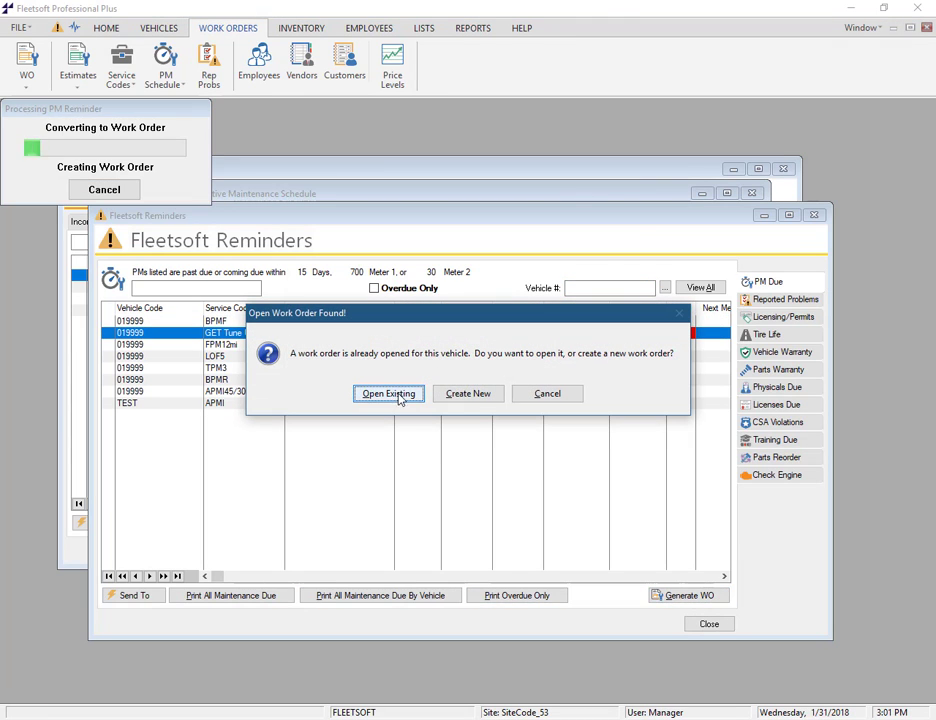
pyautogui.click(453, 396)
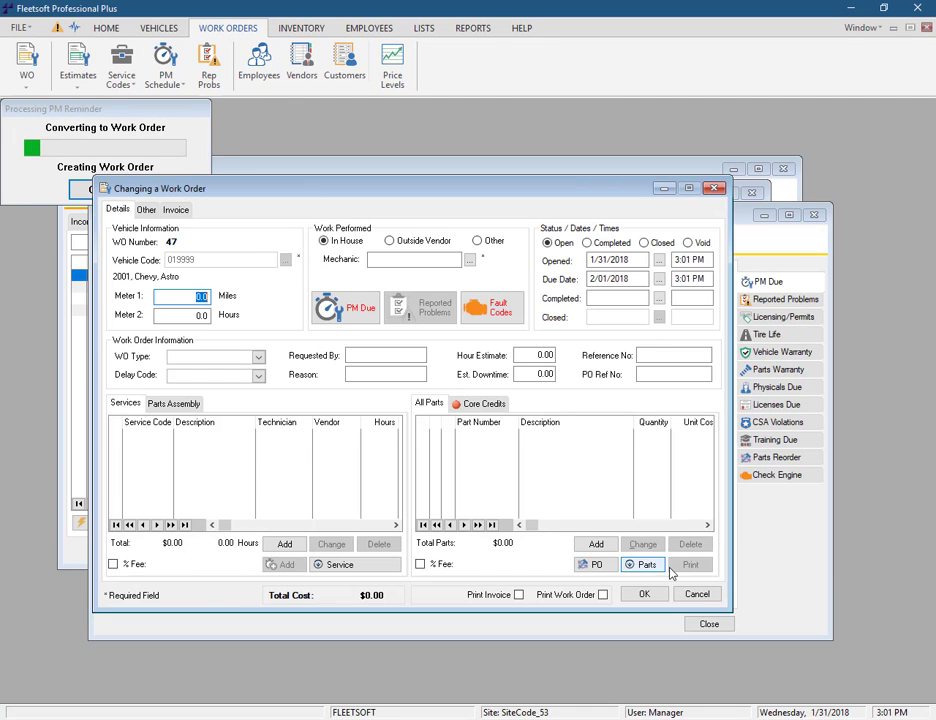
pyautogui.click(699, 596)
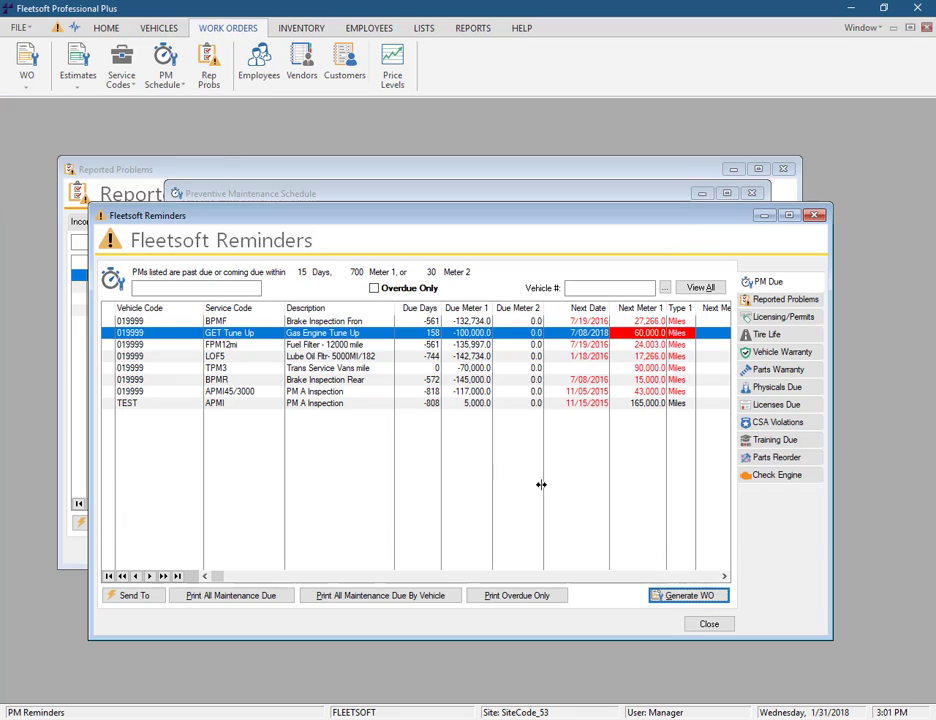
# View the Reported Problems reminders and return to the PM Due reminders.
pyautogui.click(786, 299)
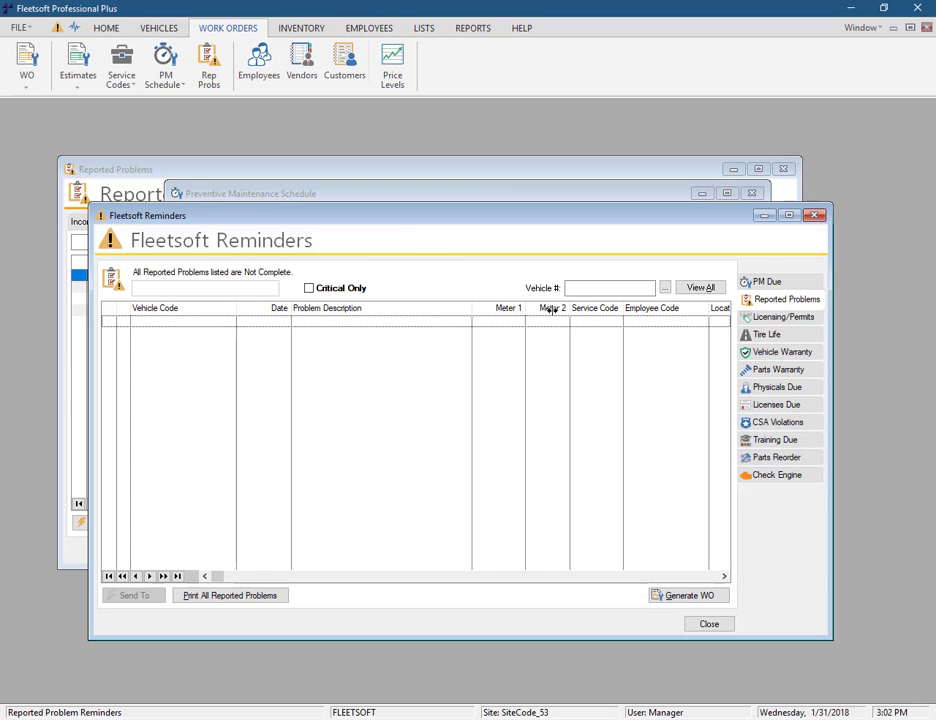
pyautogui.click(766, 283)
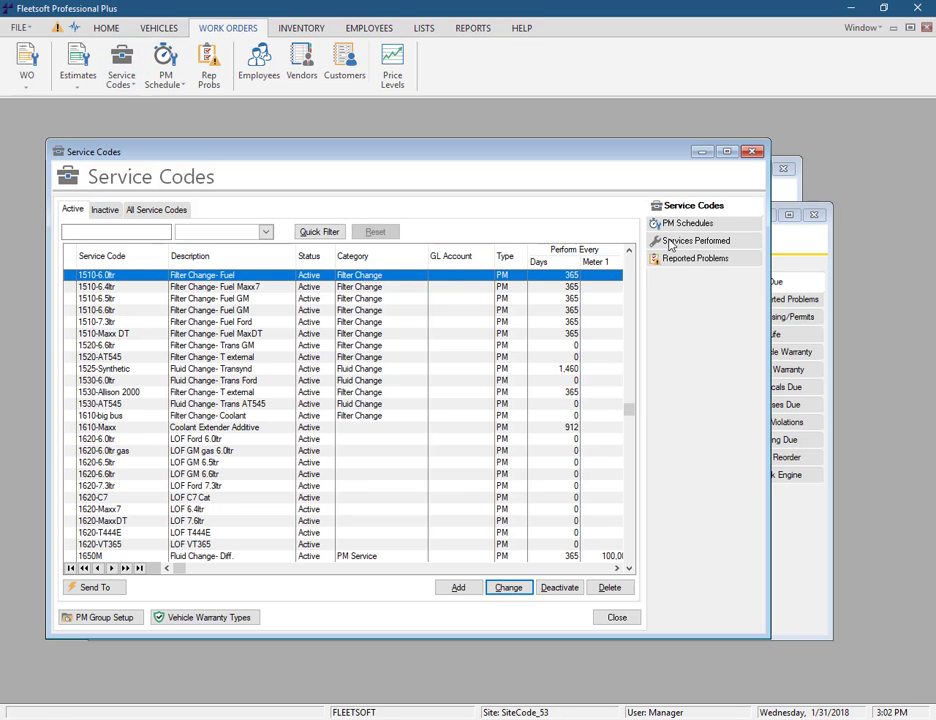
# In Service Codes, review the remind days and remind meter settings of service code 1510-6.0ltr, and show its PM schedules.
pyautogui.doubleClick(248, 279)
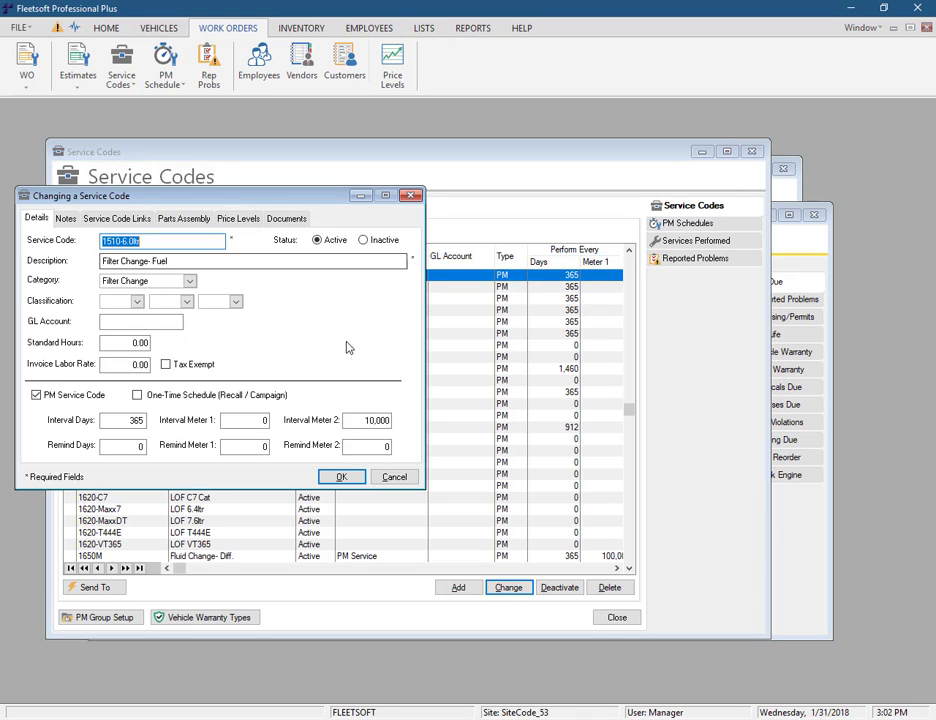
pyautogui.click(140, 447)
pyautogui.click(245, 446)
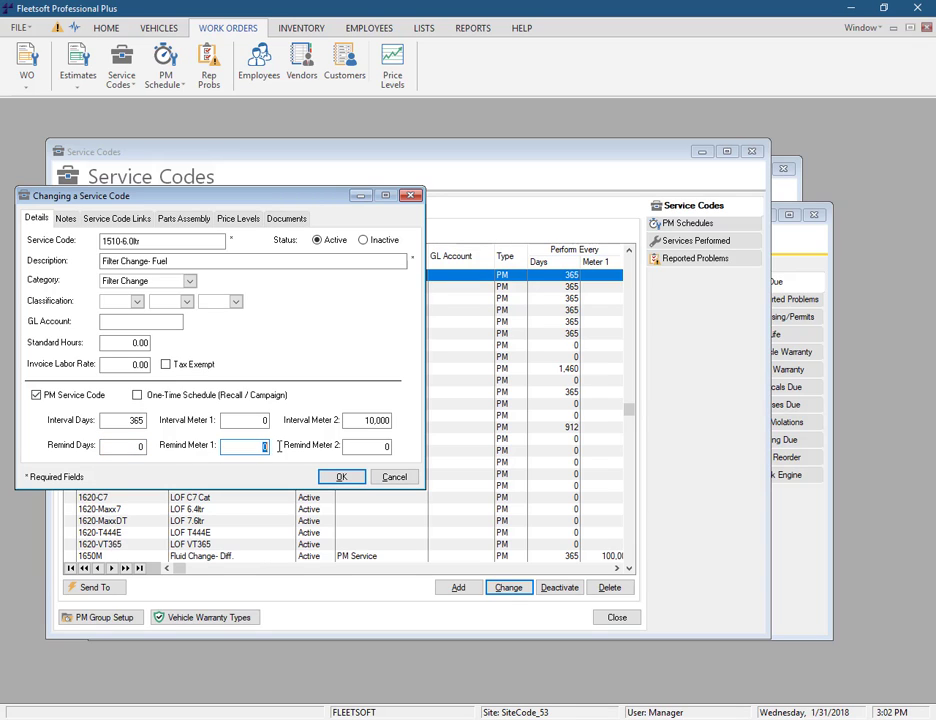
pyautogui.click(386, 446)
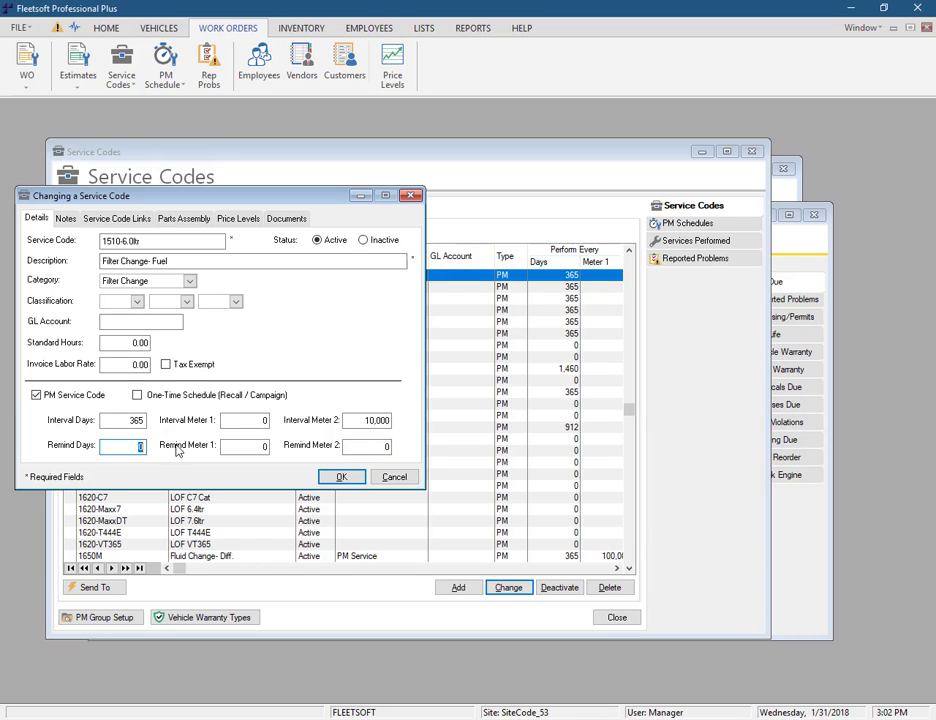
pyautogui.click(230, 446)
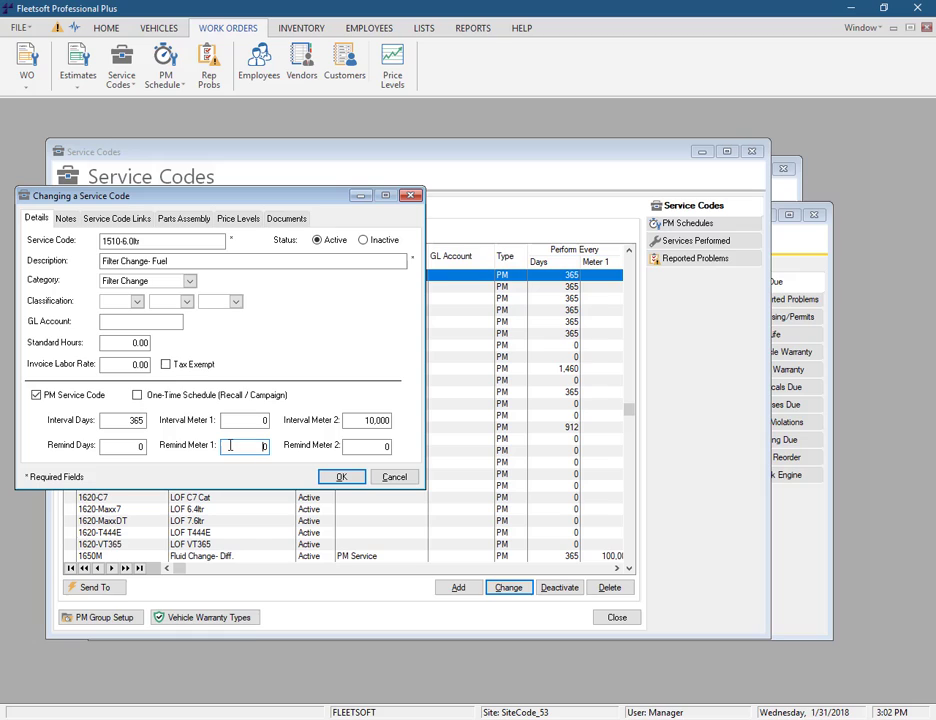
pyautogui.click(341, 477)
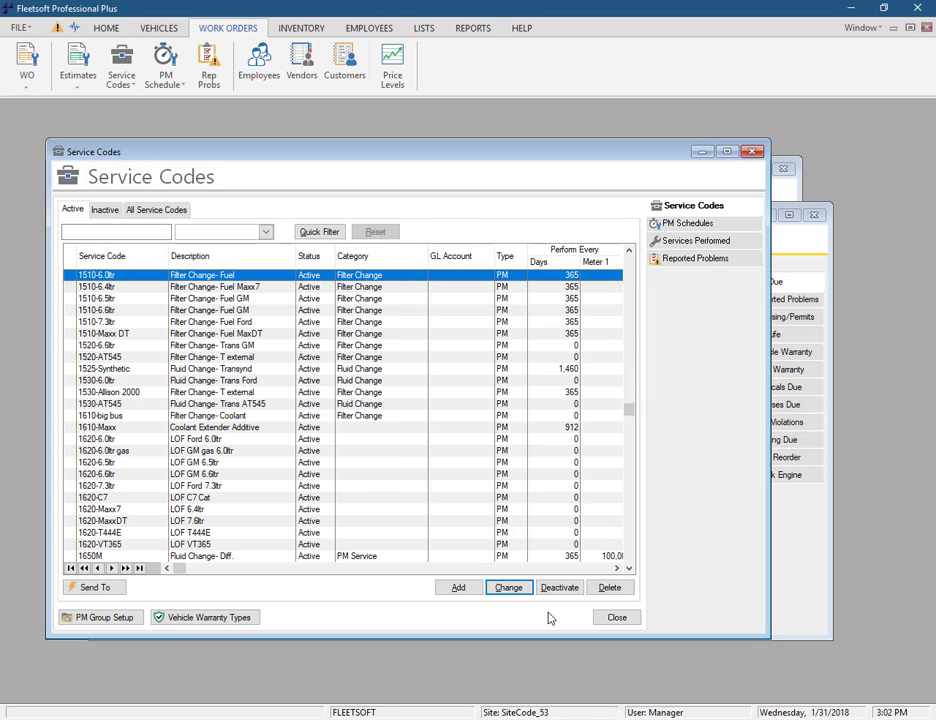
pyautogui.click(688, 223)
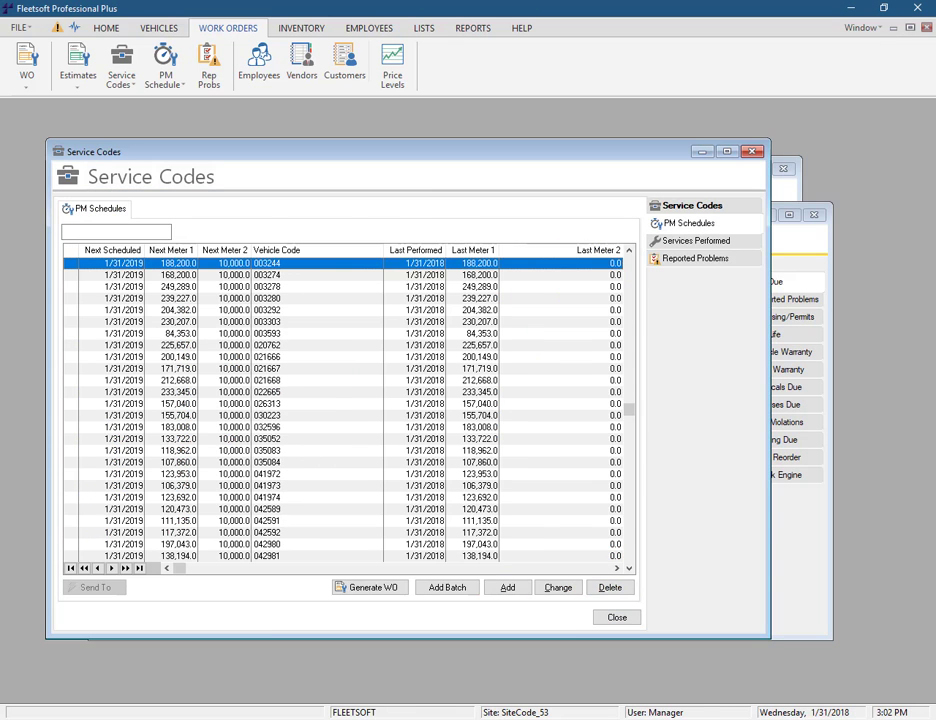